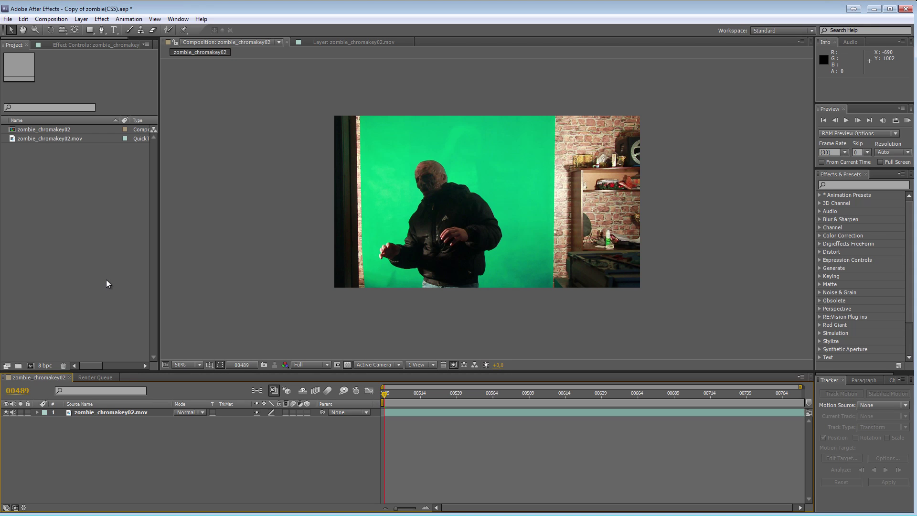
Step: Add a 1280x720 red solid layer, Red Solid 1, above the zombie footage
{"action": "left_click", "coordinate": [82, 19]}
{"action": "mouse_move", "coordinate": [90, 28]}
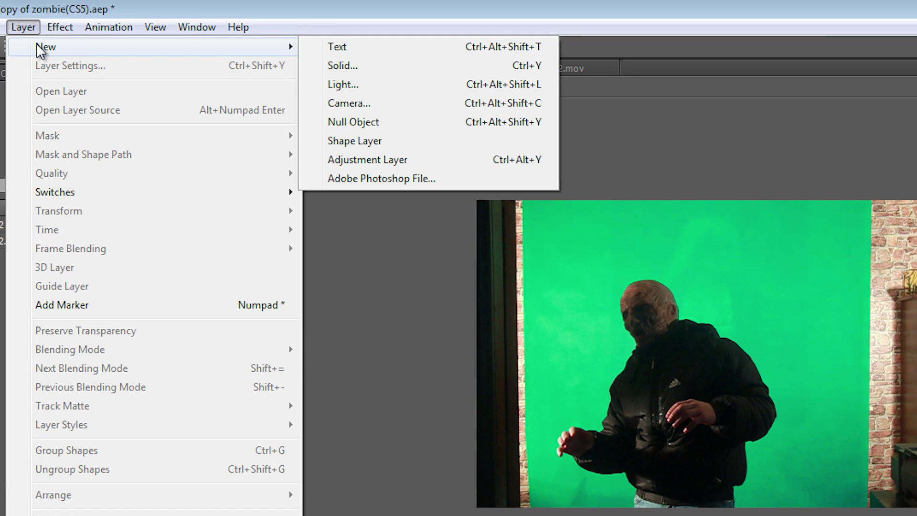
{"action": "left_click", "coordinate": [357, 63]}
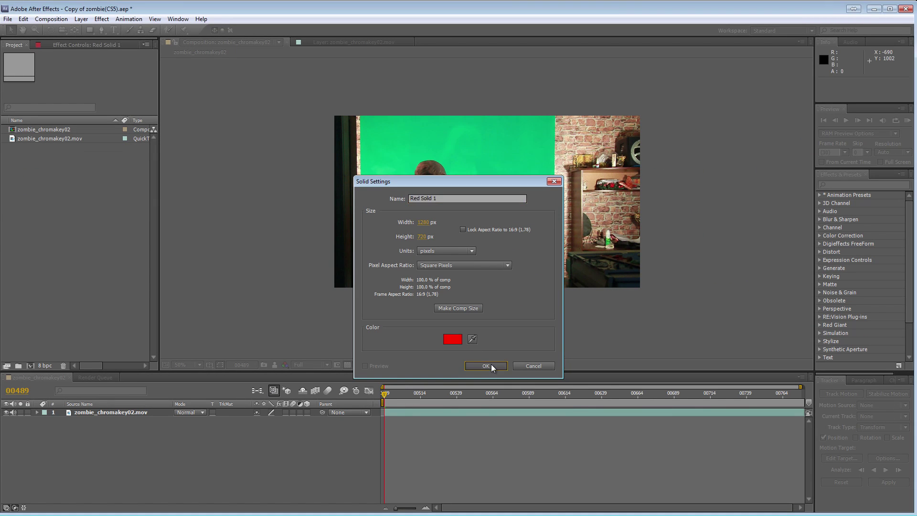
{"action": "left_click", "coordinate": [486, 365]}
{"action": "left_click", "coordinate": [90, 30]}
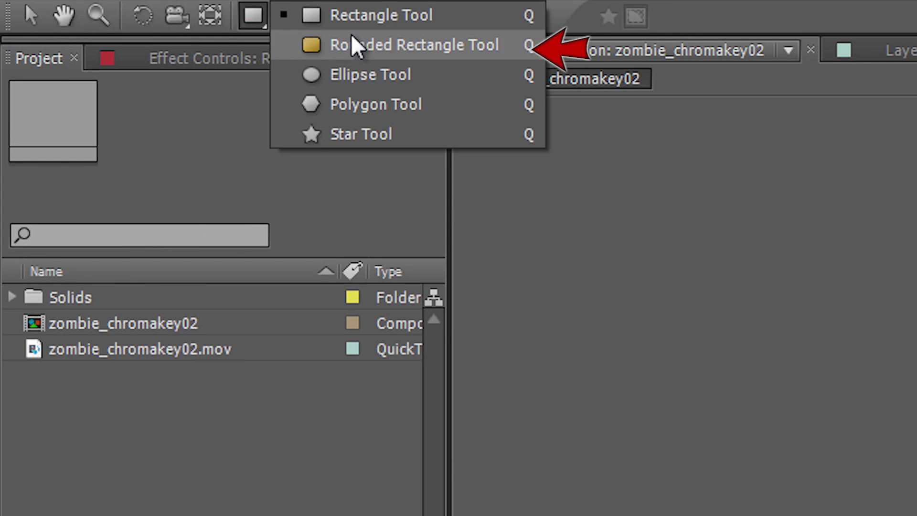
Step: Draw a rounded-rectangle mask on the red solid near the top right of the frame
{"action": "left_click", "coordinate": [508, 41]}
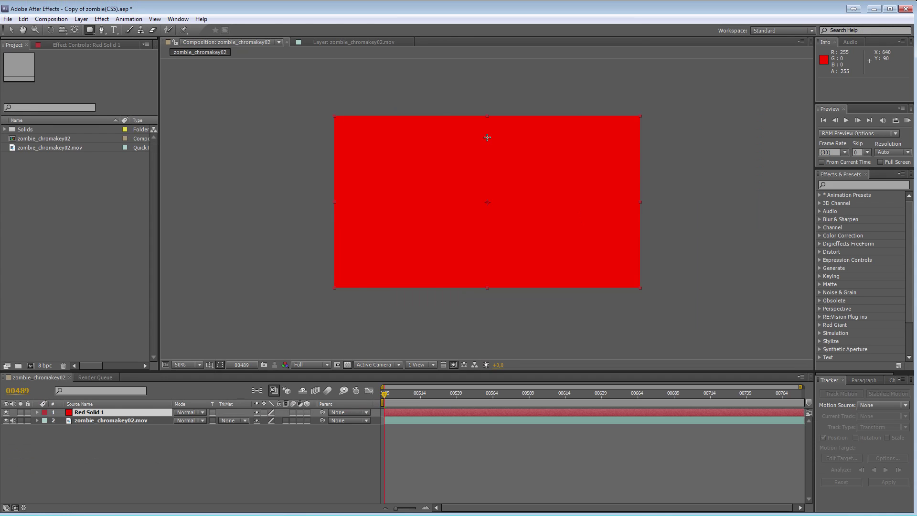
{"action": "mouse_move", "coordinate": [487, 137]}
{"action": "left_mouse_down"}
{"action": "mouse_move", "coordinate": [585, 185]}
{"action": "mouse_move", "coordinate": [567, 155]}
{"action": "left_mouse_up"}
{"action": "key", "text": "v"}
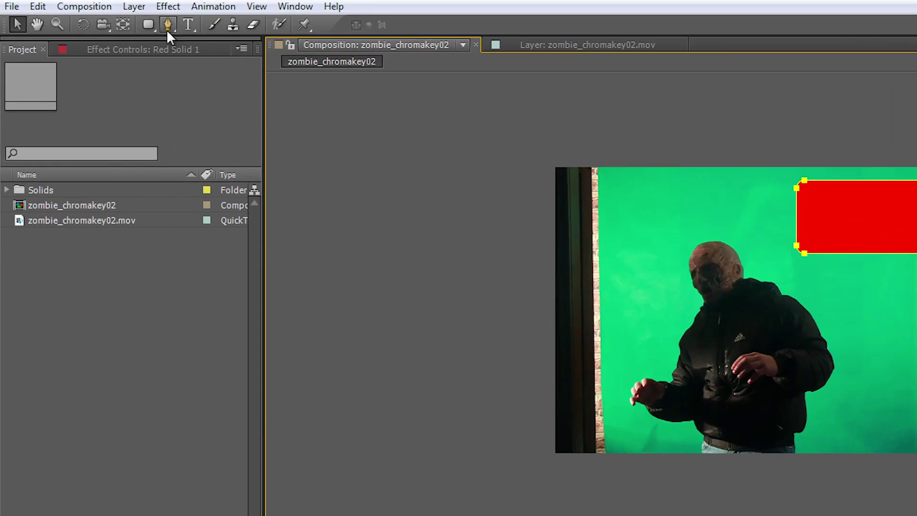
Step: Add extra vertices along the mask's bottom edge with the Add Vertex Tool
{"action": "left_click", "coordinate": [101, 30]}
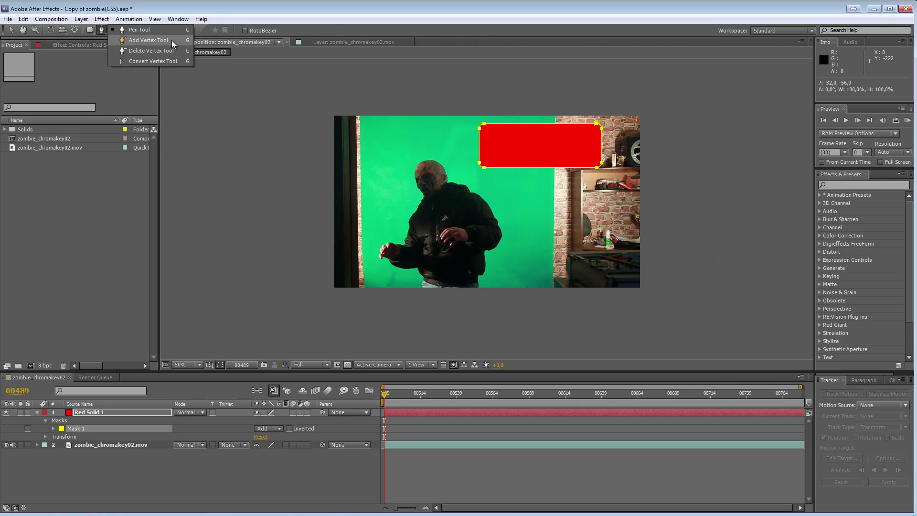
{"action": "left_click", "coordinate": [454, 43]}
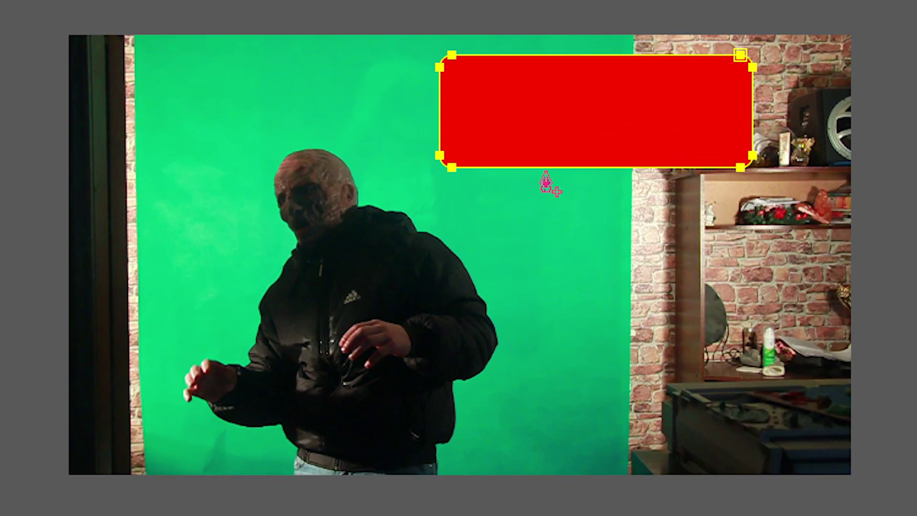
{"action": "left_click", "coordinate": [515, 167]}
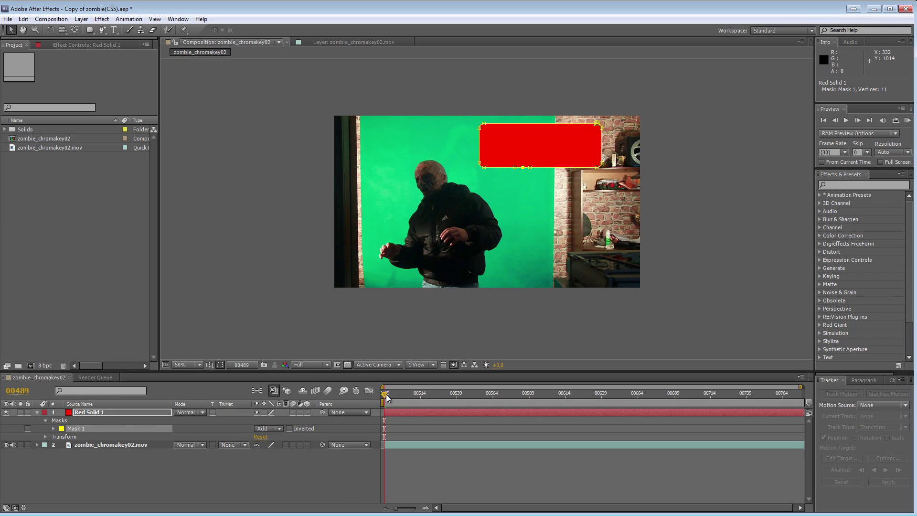
{"action": "left_click_drag", "start_coordinate": [387, 398], "coordinate": [804, 407]}
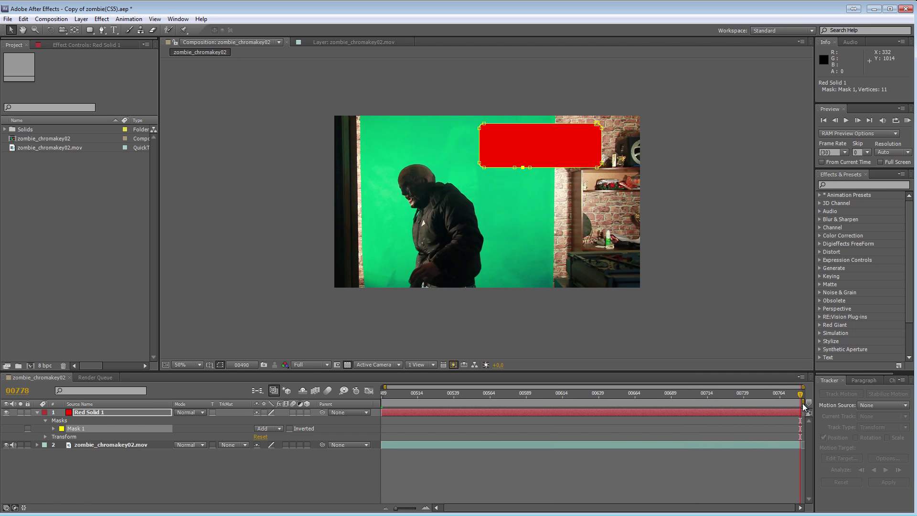
Step: At frame 00489, pull the middle bottom mask point down into a tail on the zombie's chest
{"action": "scroll", "coordinate": [487, 297], "scroll_direction": "up", "scroll_amount": 2}
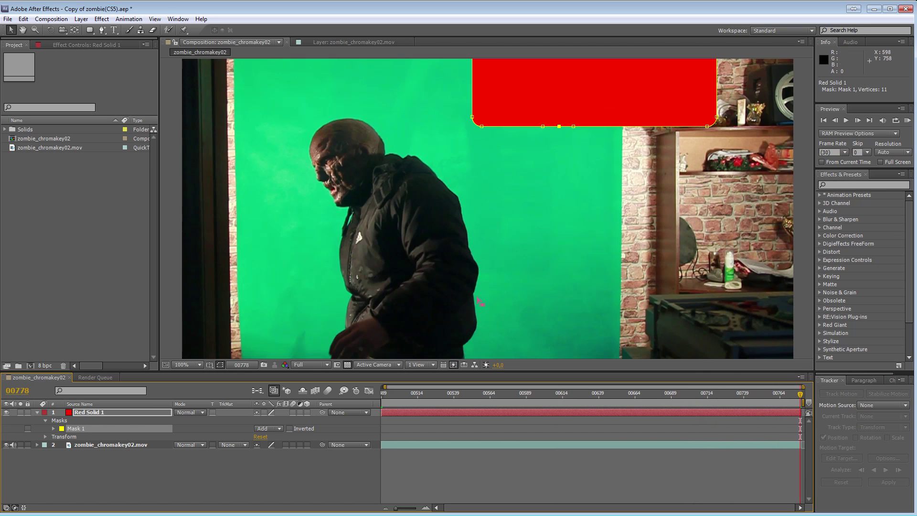
{"action": "left_click_drag", "start_coordinate": [407, 506], "coordinate": [404, 506]}
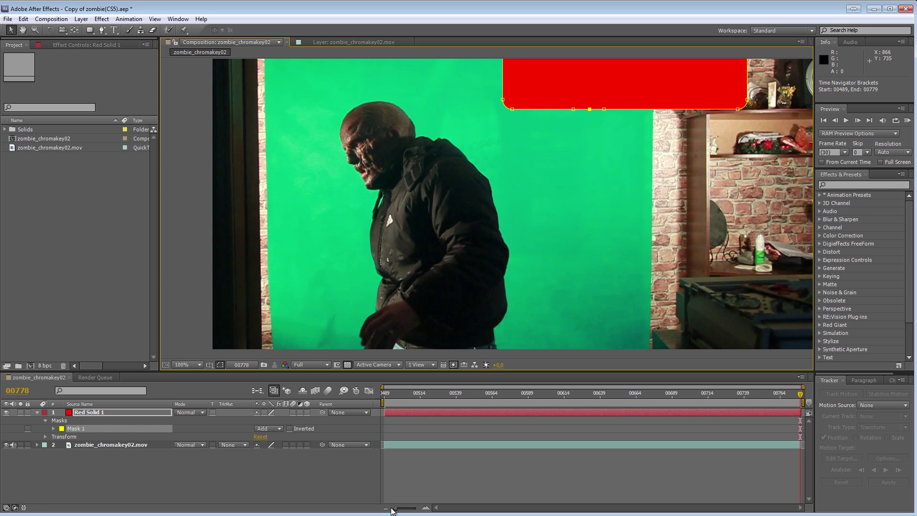
{"action": "mouse_move", "coordinate": [801, 393]}
{"action": "left_mouse_down"}
{"action": "mouse_move", "coordinate": [681, 409]}
{"action": "mouse_move", "coordinate": [349, 409]}
{"action": "left_mouse_up"}
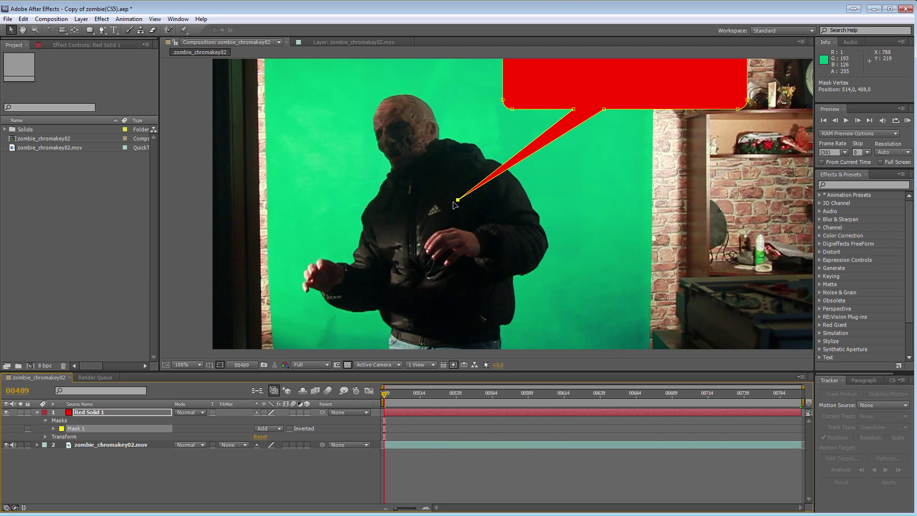
{"action": "left_click", "coordinate": [436, 208]}
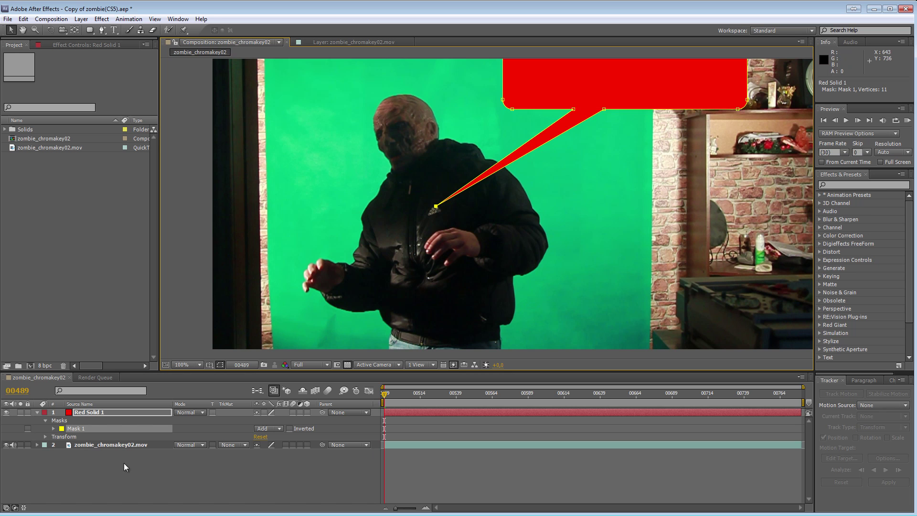
{"action": "left_click", "coordinate": [92, 446]}
Step: Track motion on zombie_chromakey02.mov and analyse Track Point 1 forward through the clip
{"action": "right_click", "coordinate": [96, 445]}
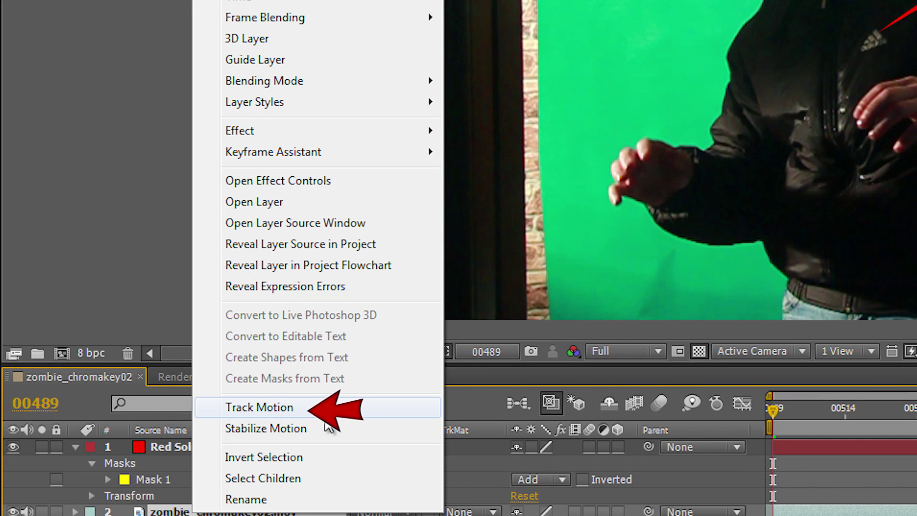
{"action": "left_click", "coordinate": [336, 414]}
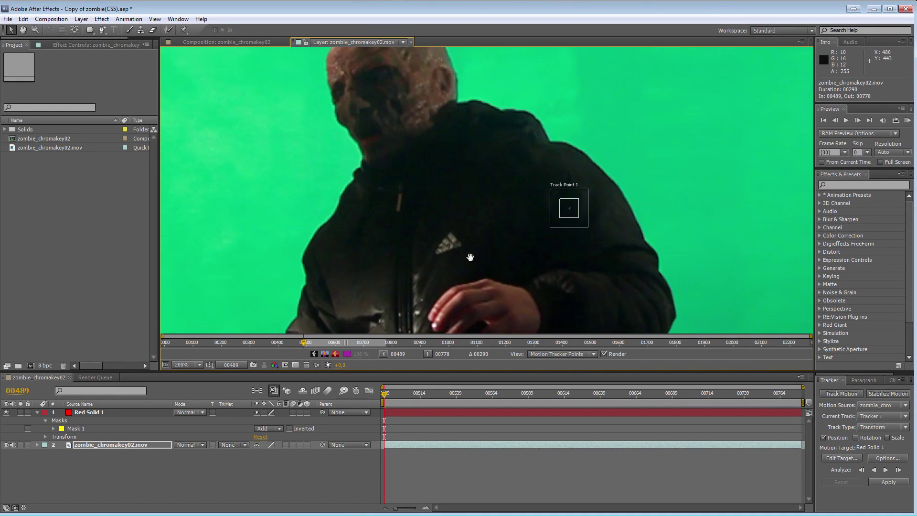
{"action": "left_click", "coordinate": [885, 469]}
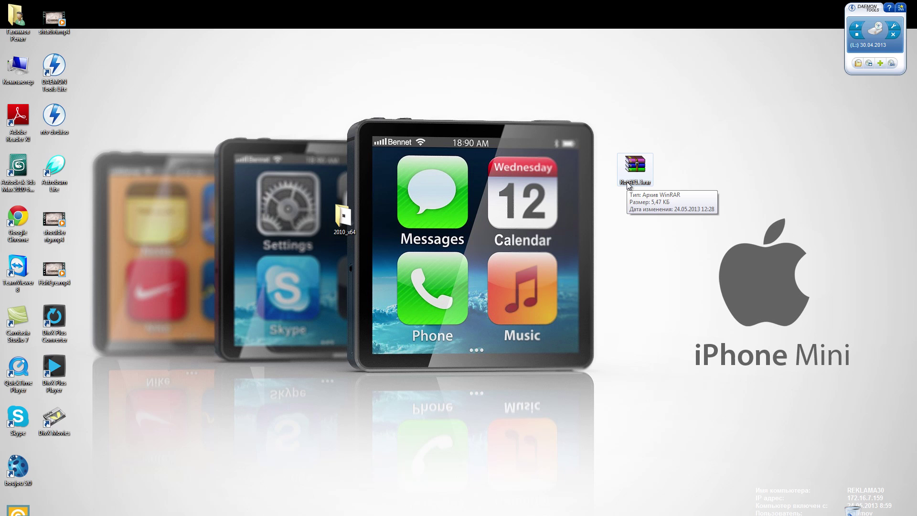
Step: Extract RotAE1.3.rar here with WinRAR and place RotAE1.3.jsx beside the archive on the desktop
{"action": "right_click", "coordinate": [627, 185]}
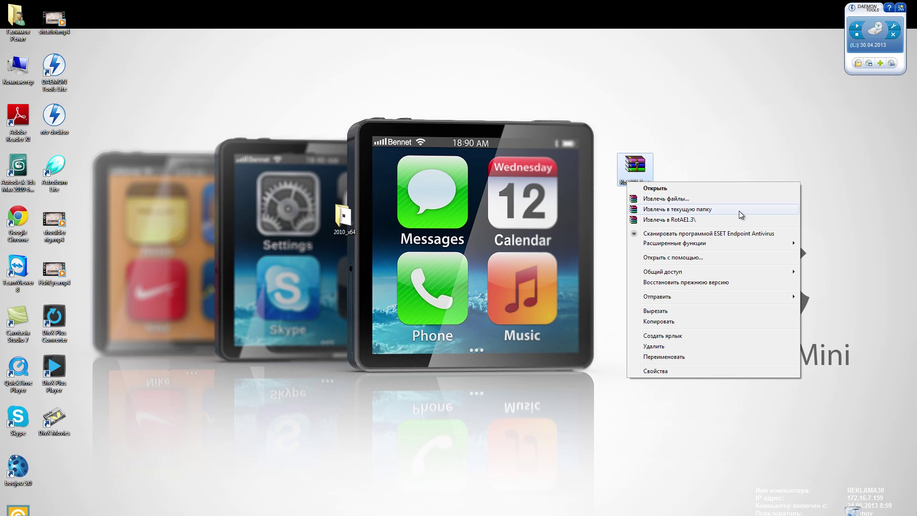
{"action": "left_click", "coordinate": [739, 211]}
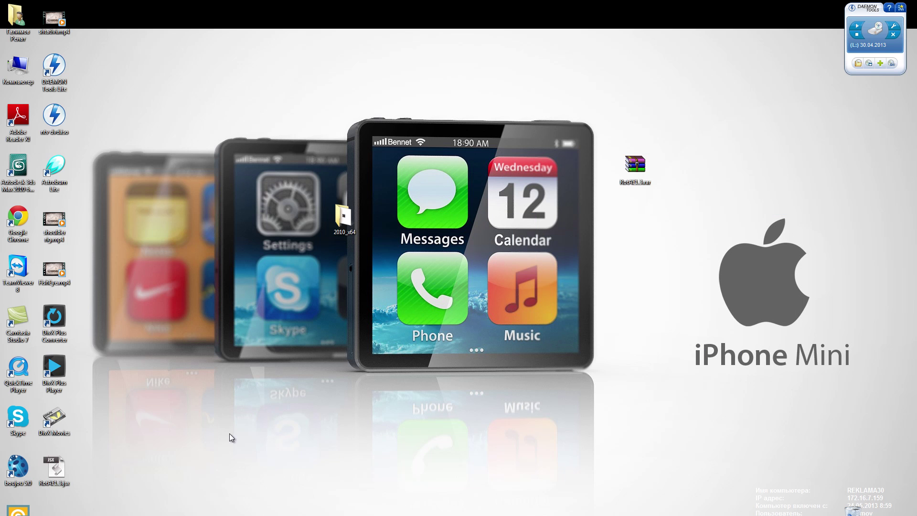
{"action": "left_click_drag", "start_coordinate": [664, 211], "coordinate": [683, 162]}
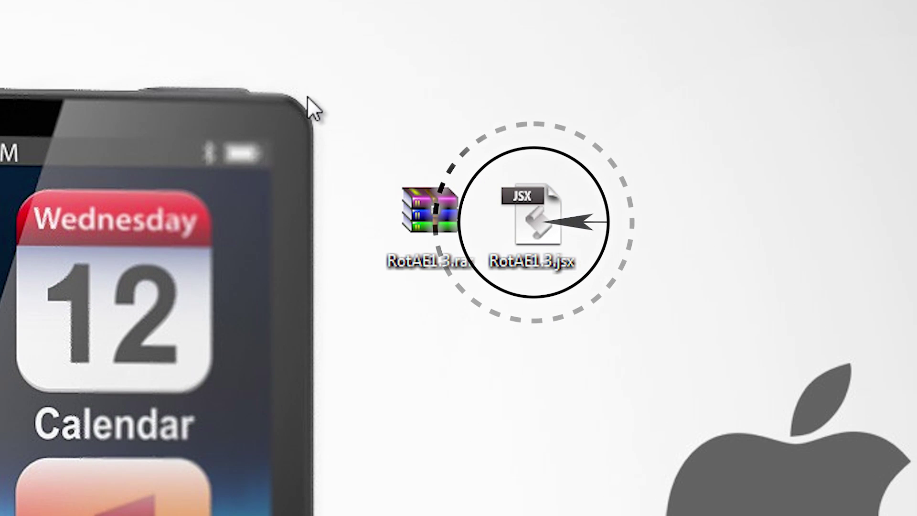
{"action": "left_click_drag", "start_coordinate": [307, 102], "coordinate": [675, 333]}
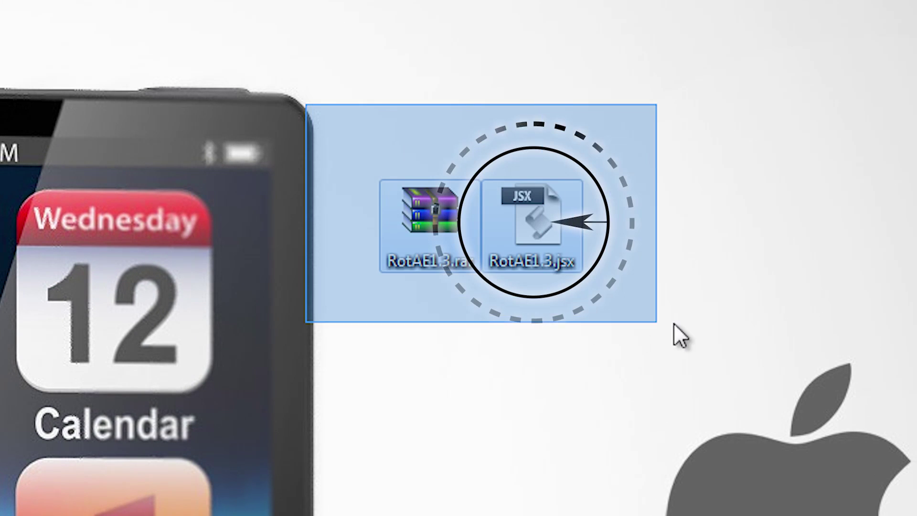
{"action": "left_click", "coordinate": [707, 363]}
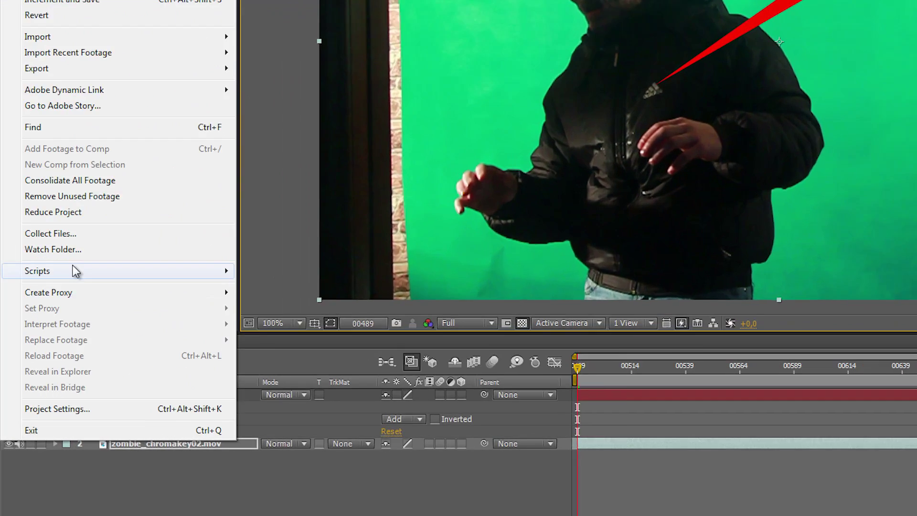
Step: Run the RotAE1.3.jsx script and dock its Script Demos panel over the Project panel
{"action": "mouse_move", "coordinate": [48, 326]}
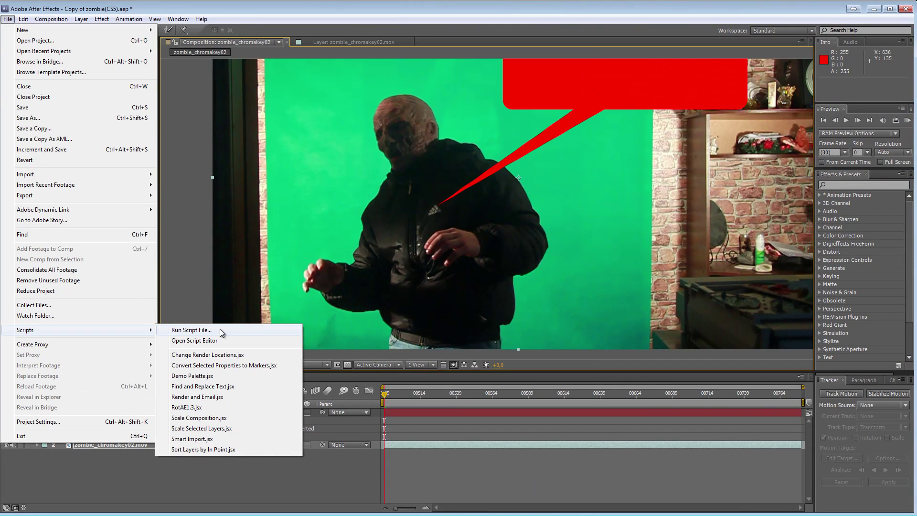
{"action": "left_click", "coordinate": [220, 329]}
{"action": "left_click", "coordinate": [103, 78]}
{"action": "left_click", "coordinate": [561, 443]}
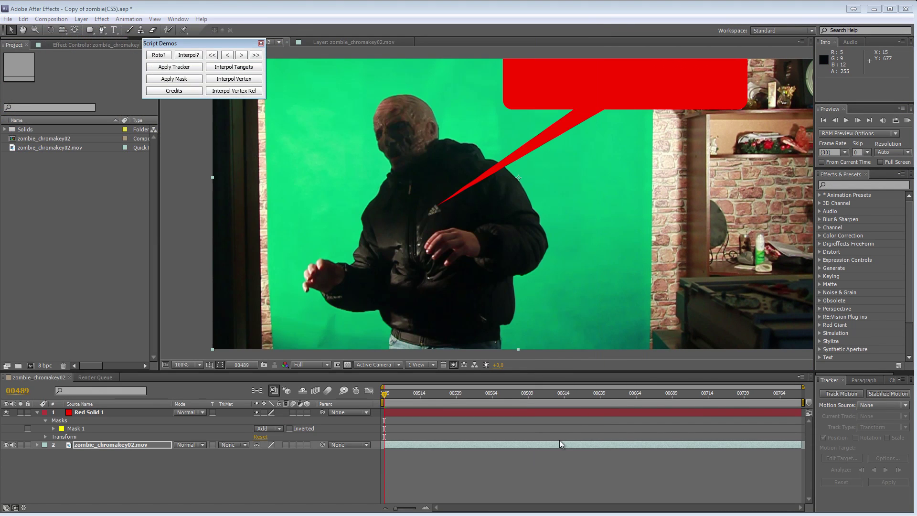
{"action": "left_click_drag", "start_coordinate": [201, 42], "coordinate": [82, 200]}
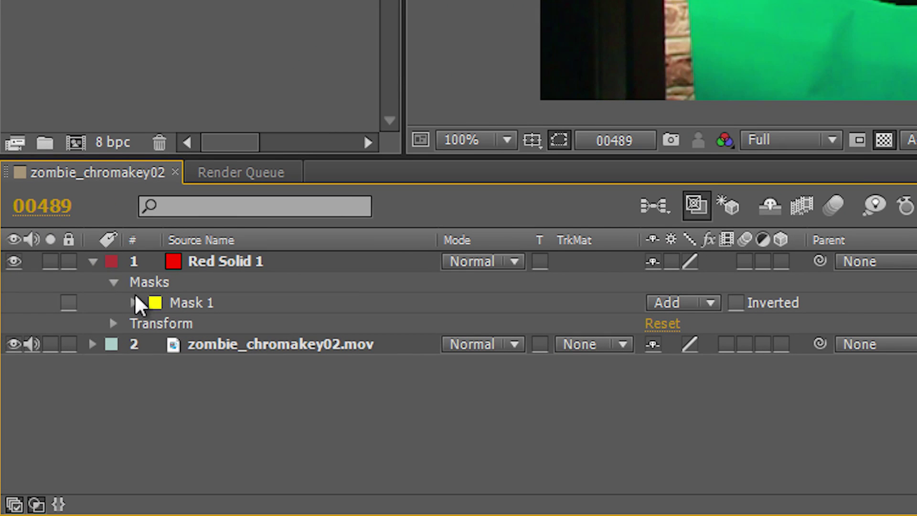
Step: Keyframe Mask 1's path and apply the script's tracking to the red bubble
{"action": "left_click", "coordinate": [133, 302]}
{"action": "left_click", "coordinate": [176, 325]}
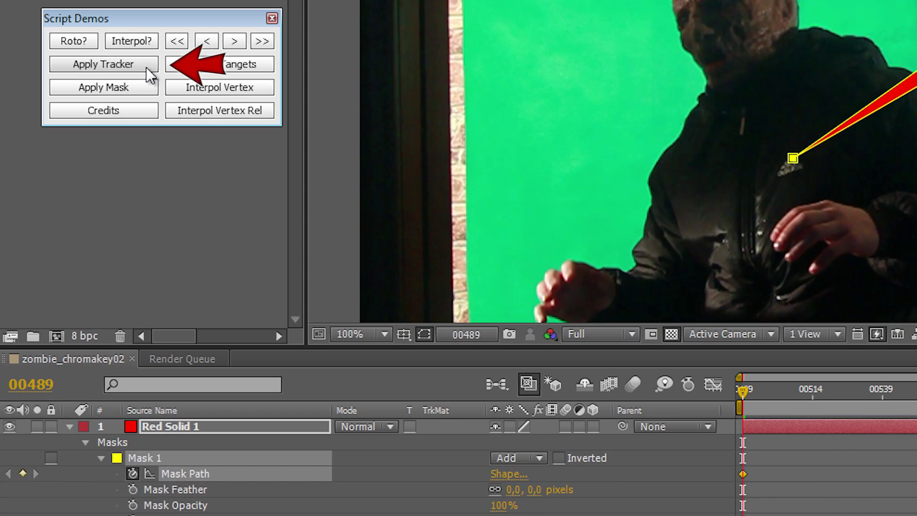
{"action": "left_click", "coordinate": [79, 228]}
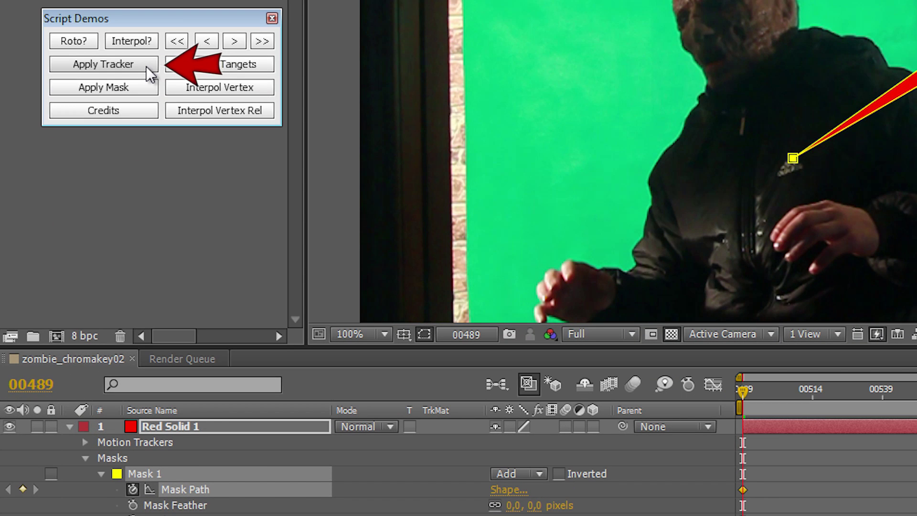
Step: Expand the red solid's Motion Trackers, Tracker 1 and Track Point 1 in a taller timeline
{"action": "left_click", "coordinate": [89, 444]}
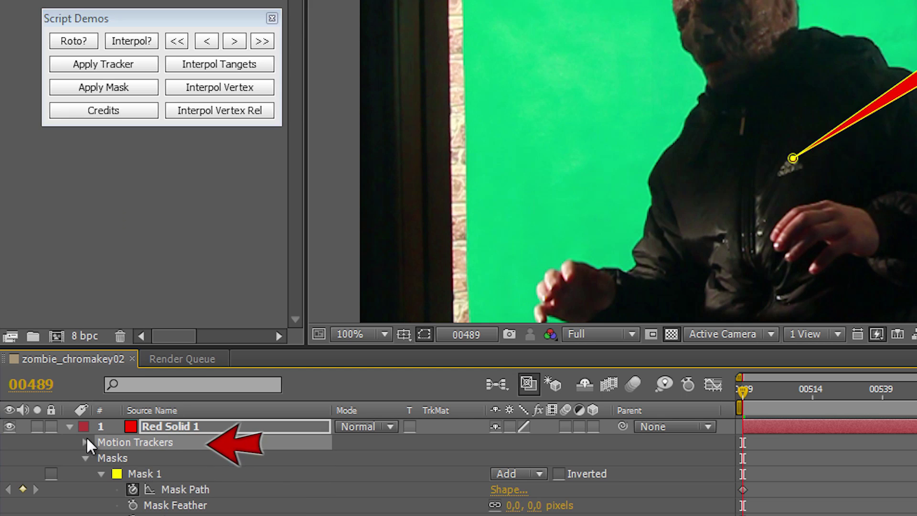
{"action": "left_click", "coordinate": [86, 443]}
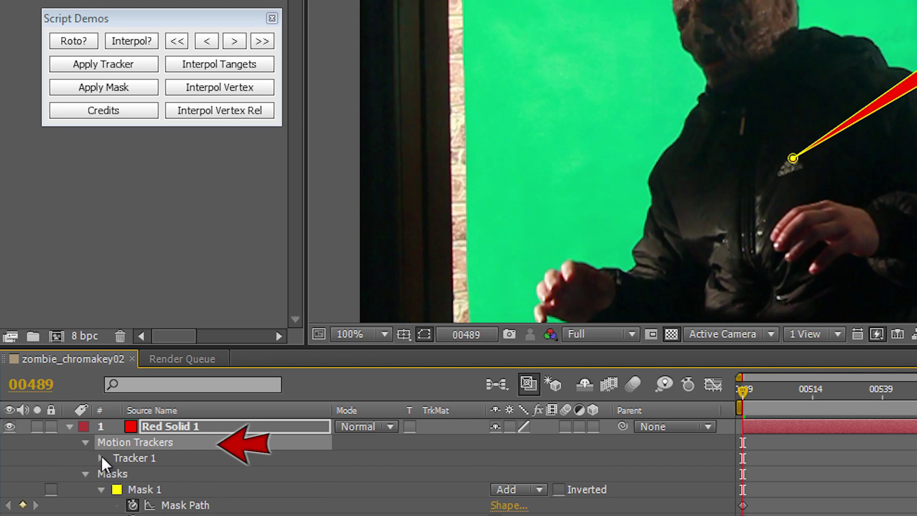
{"action": "left_click", "coordinate": [138, 461]}
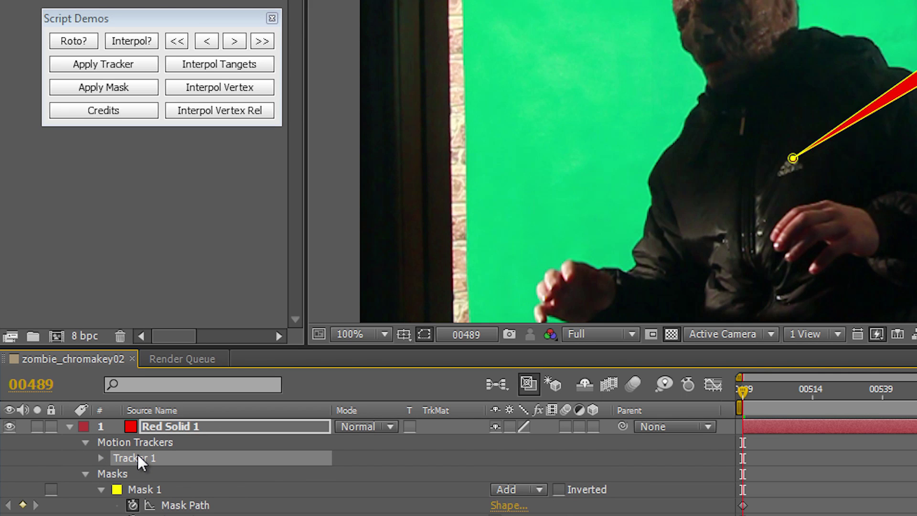
{"action": "left_click", "coordinate": [100, 459]}
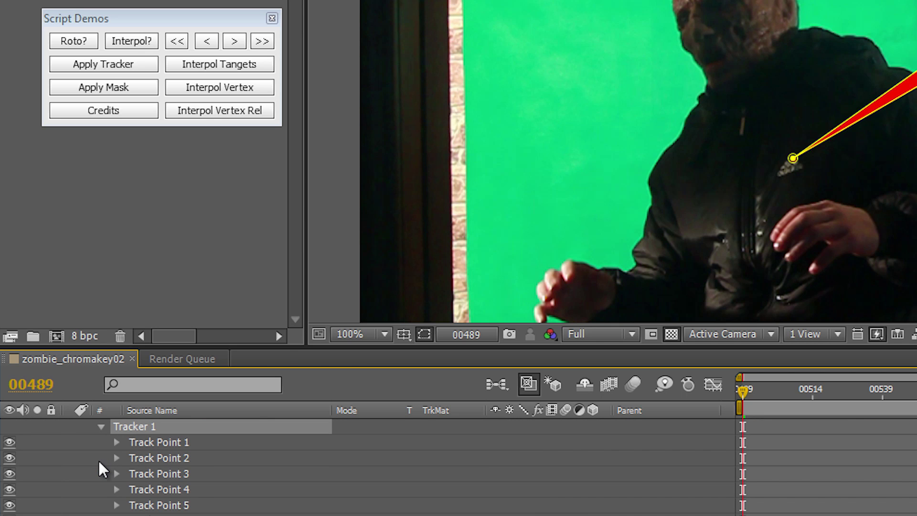
{"action": "left_click_drag", "start_coordinate": [282, 349], "coordinate": [300, 264]}
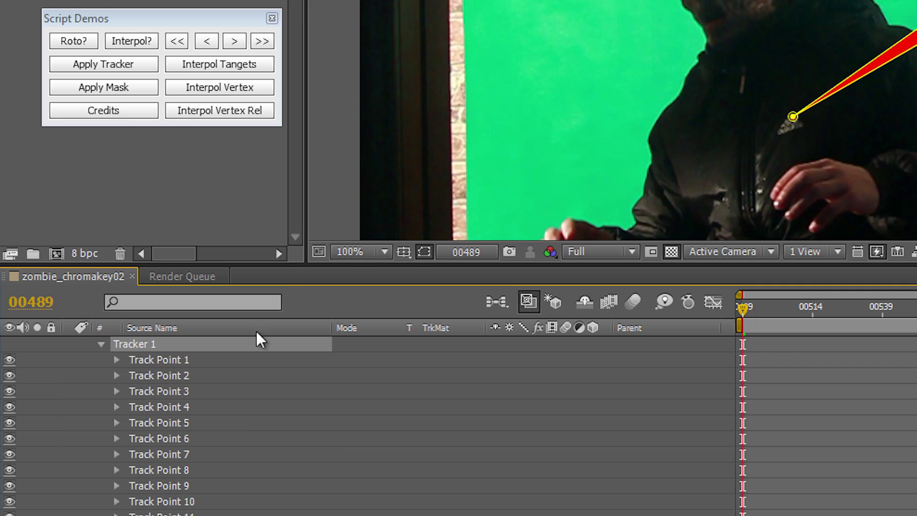
{"action": "scroll", "coordinate": [245, 415], "scroll_direction": "up", "scroll_amount": 2}
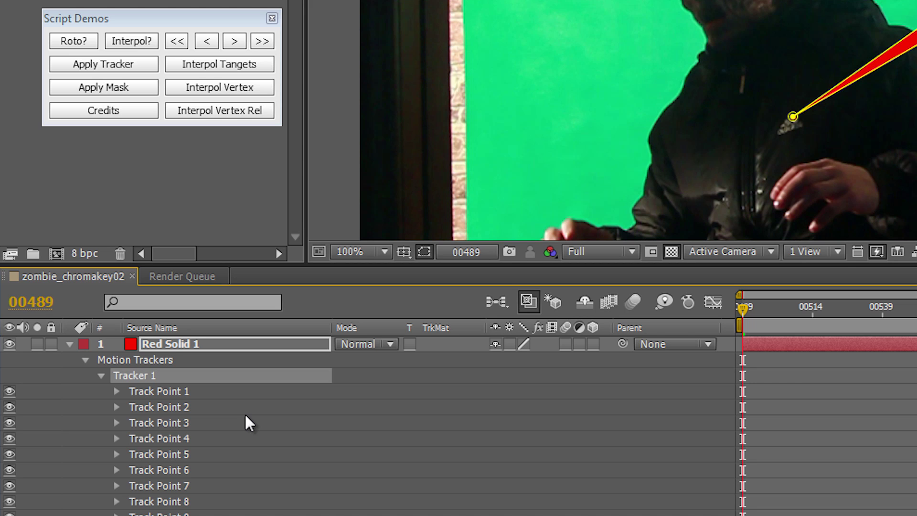
{"action": "left_click", "coordinate": [141, 392]}
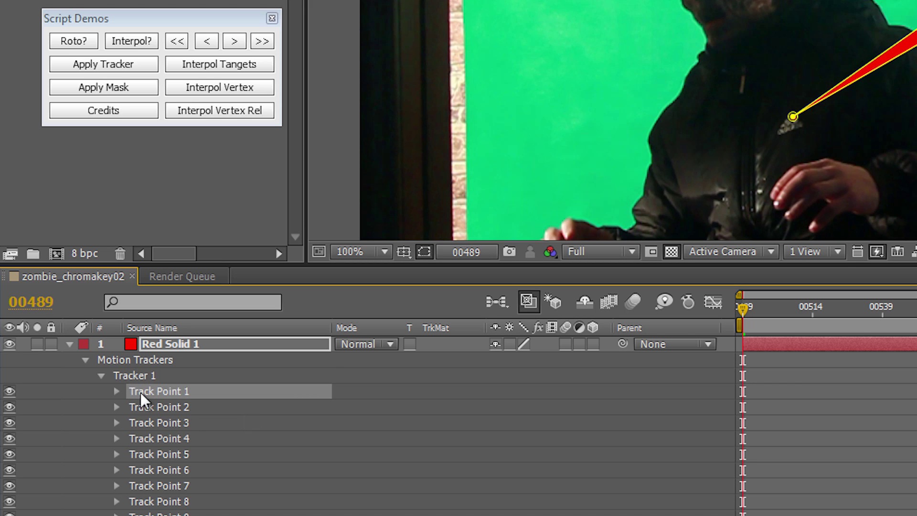
{"action": "left_click", "coordinate": [116, 391]}
Step: Select Feature Center, Confidence and Attach Point keyframes under the footage's Tracker 1 > Track Point 1
{"action": "scroll", "coordinate": [179, 422], "scroll_direction": "down", "scroll_amount": 5}
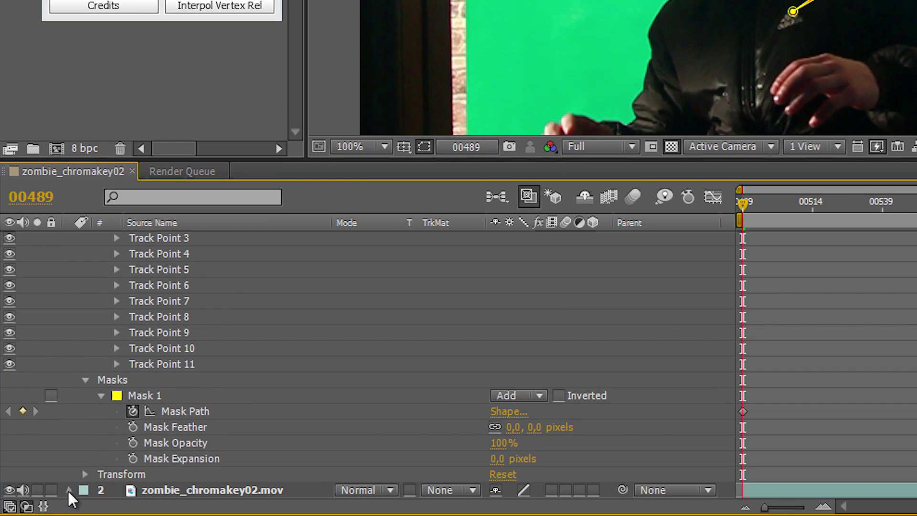
{"action": "left_click", "coordinate": [68, 490]}
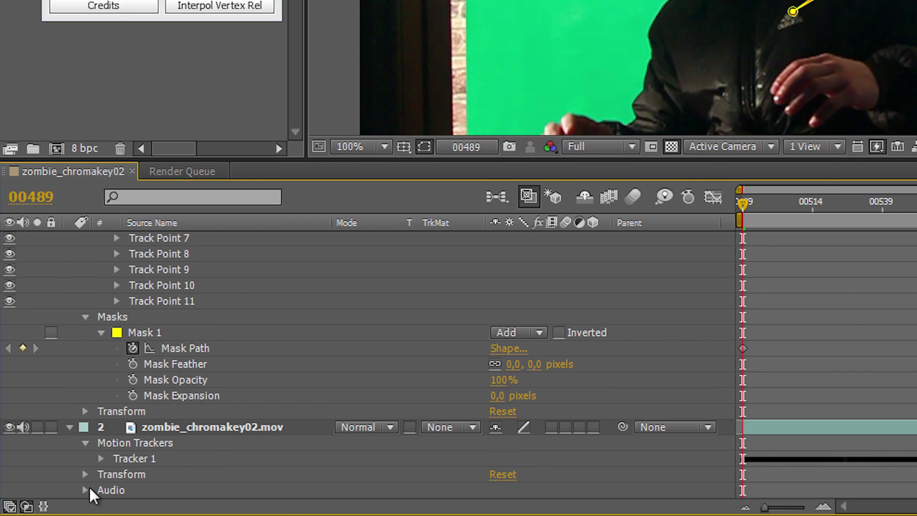
{"action": "left_click", "coordinate": [101, 458]}
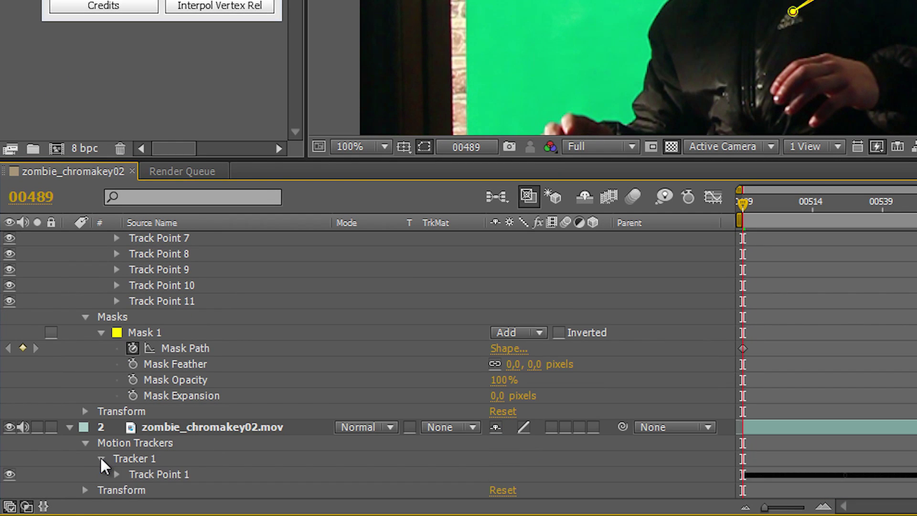
{"action": "scroll", "coordinate": [118, 457], "scroll_direction": "down", "scroll_amount": 1}
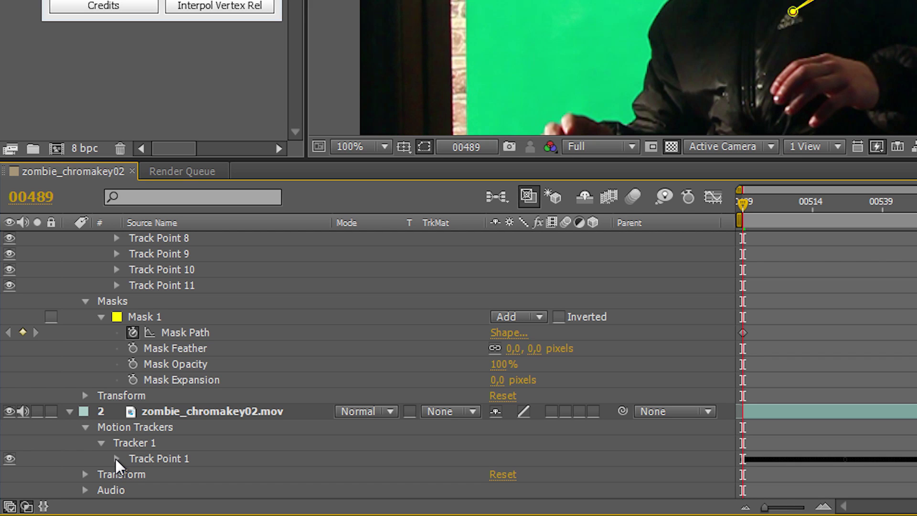
{"action": "left_click", "coordinate": [116, 458]}
{"action": "scroll", "coordinate": [115, 457], "scroll_direction": "down", "scroll_amount": 3}
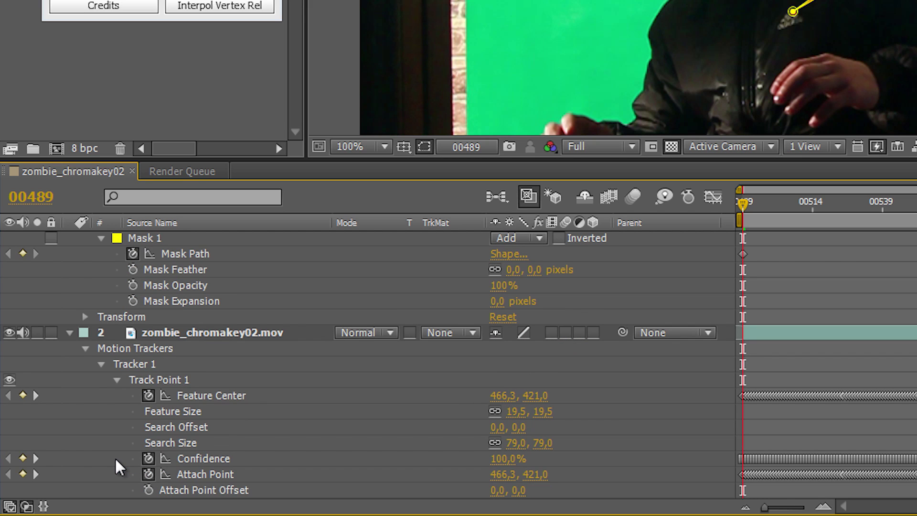
{"action": "scroll", "coordinate": [115, 457], "scroll_direction": "down", "scroll_amount": 1}
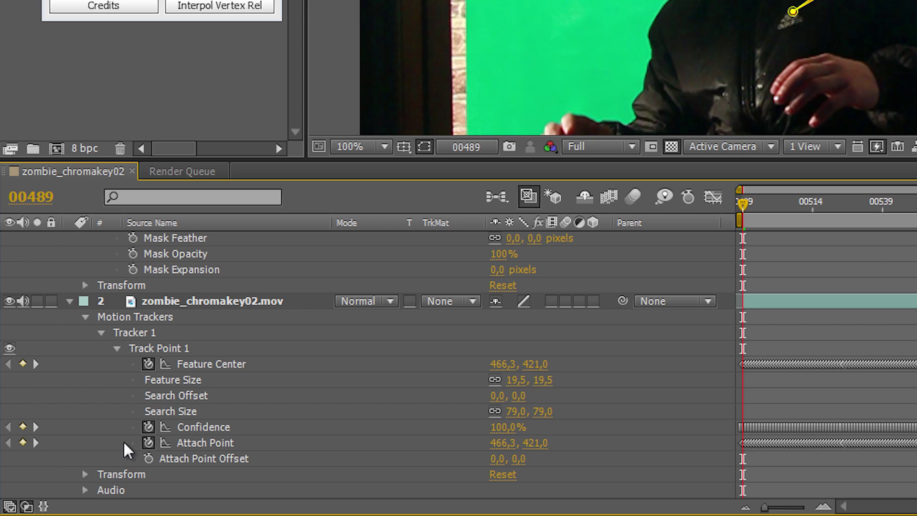
{"action": "left_click", "coordinate": [203, 363]}
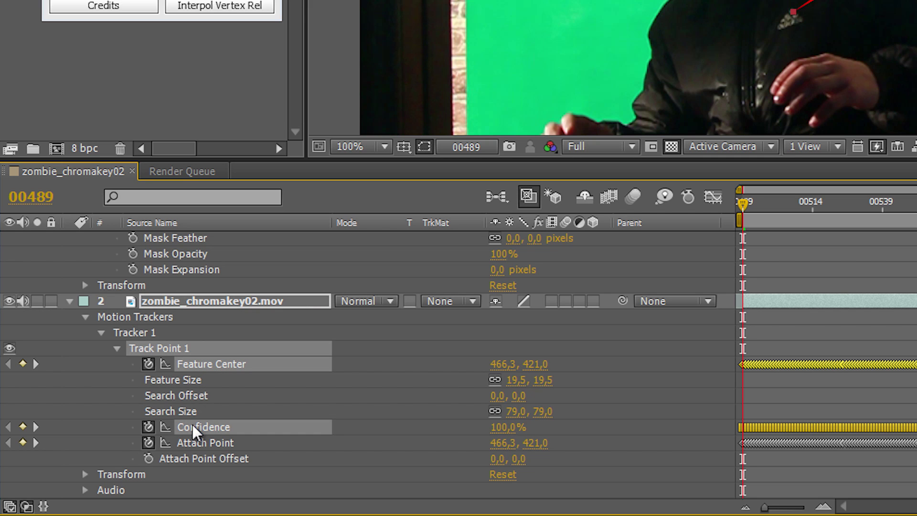
{"action": "left_click", "coordinate": [199, 444], "text": "ctrl"}
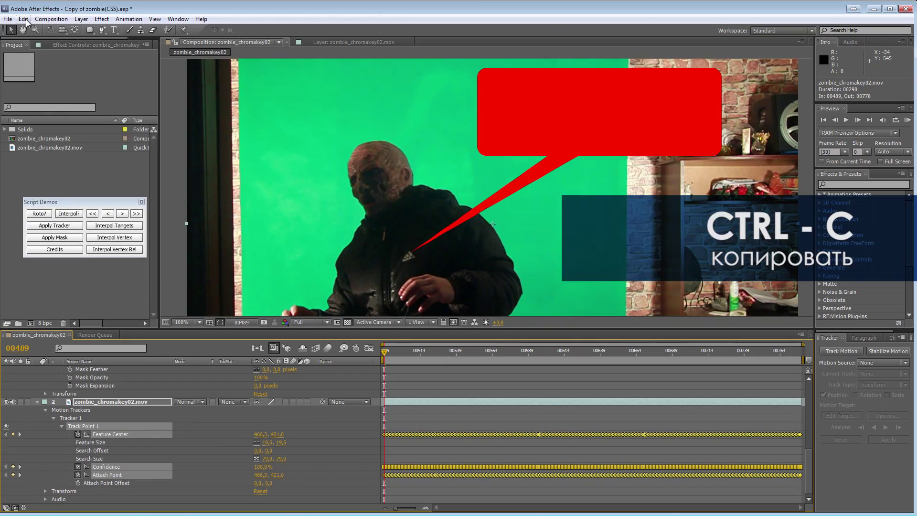
{"action": "left_click", "coordinate": [23, 18]}
Step: Copy the 870 tracking keyframes and paste them onto Red Solid 1's Track Point 1
{"action": "left_click", "coordinate": [54, 76]}
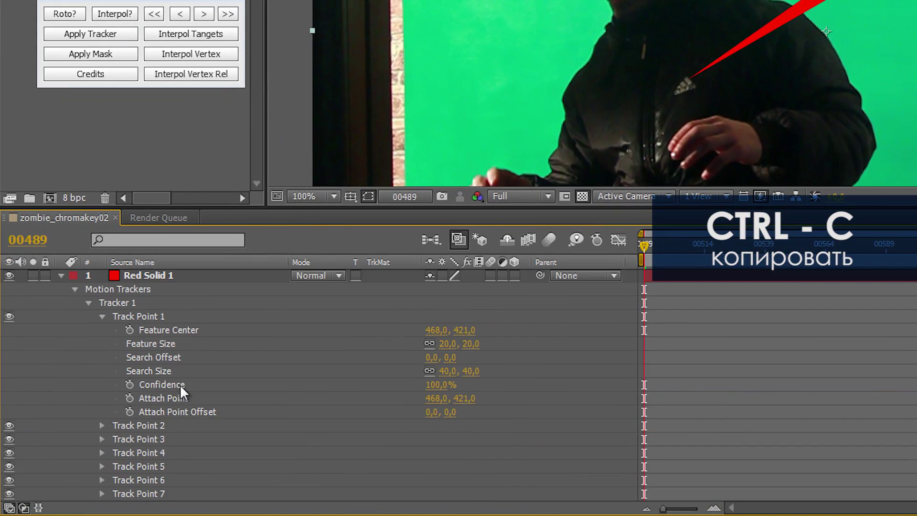
{"action": "left_click", "coordinate": [151, 317]}
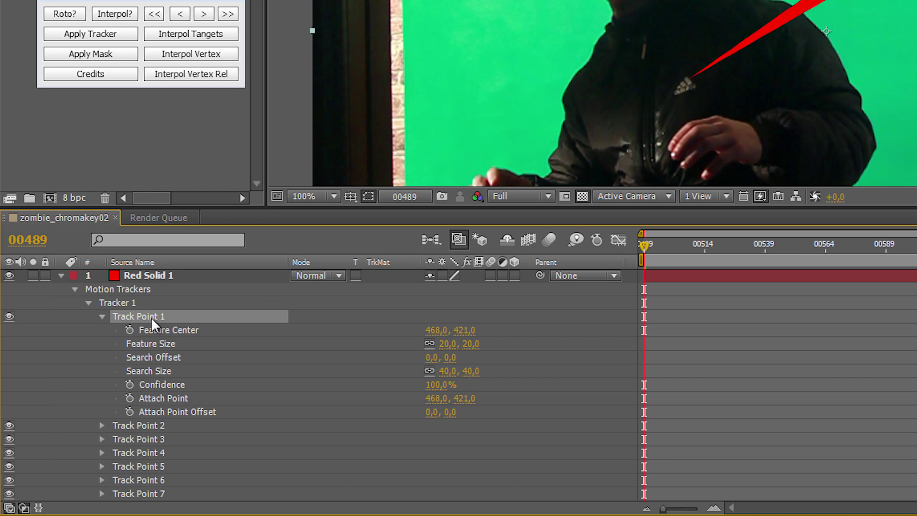
{"action": "key", "text": "ctrl+v"}
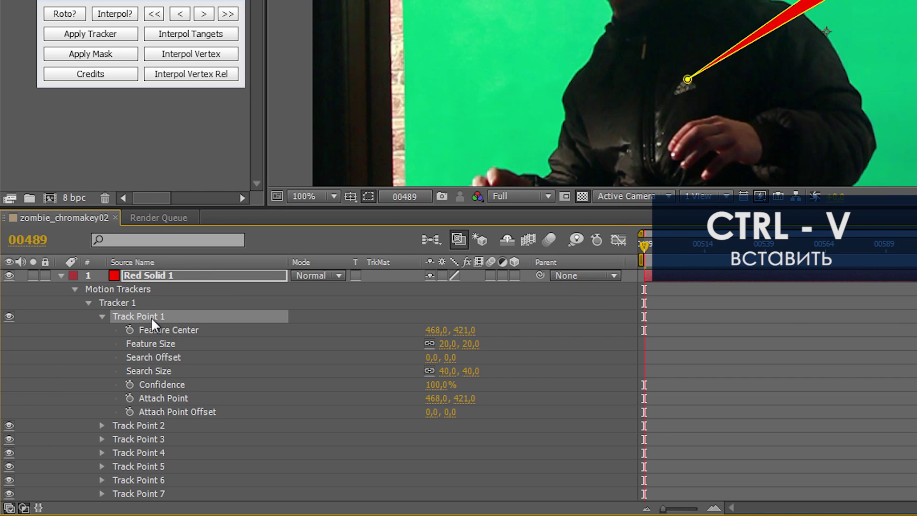
{"action": "key", "text": "ctrl+v"}
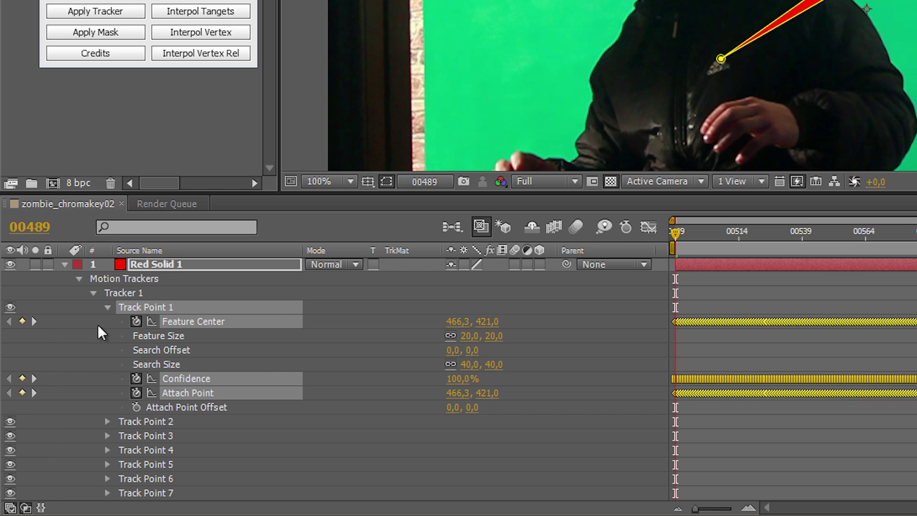
{"action": "left_click", "coordinate": [124, 293]}
{"action": "scroll", "coordinate": [181, 335], "scroll_direction": "down", "scroll_amount": 2}
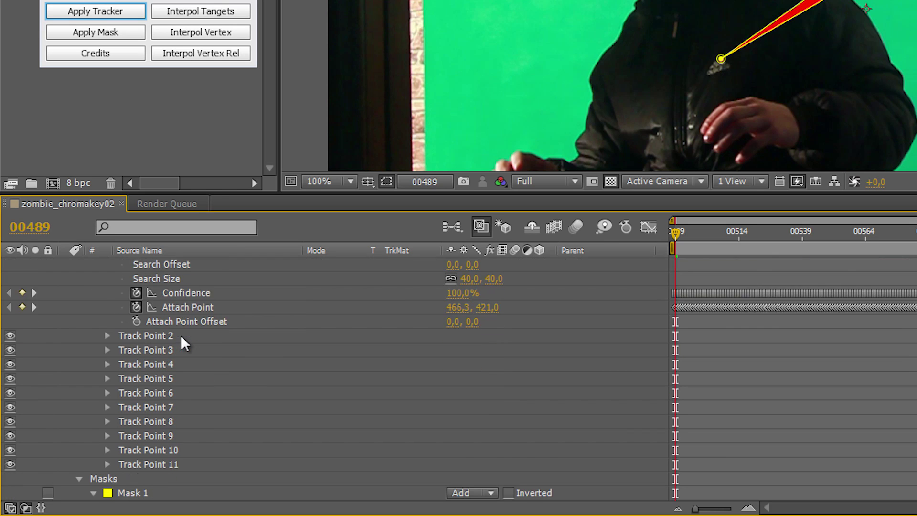
{"action": "scroll", "coordinate": [180, 334], "scroll_direction": "down", "scroll_amount": 1}
Step: Apply Mask 1 via the Script Demos panel, then scrub the clip to confirm the tail follows
{"action": "left_click", "coordinate": [131, 451]}
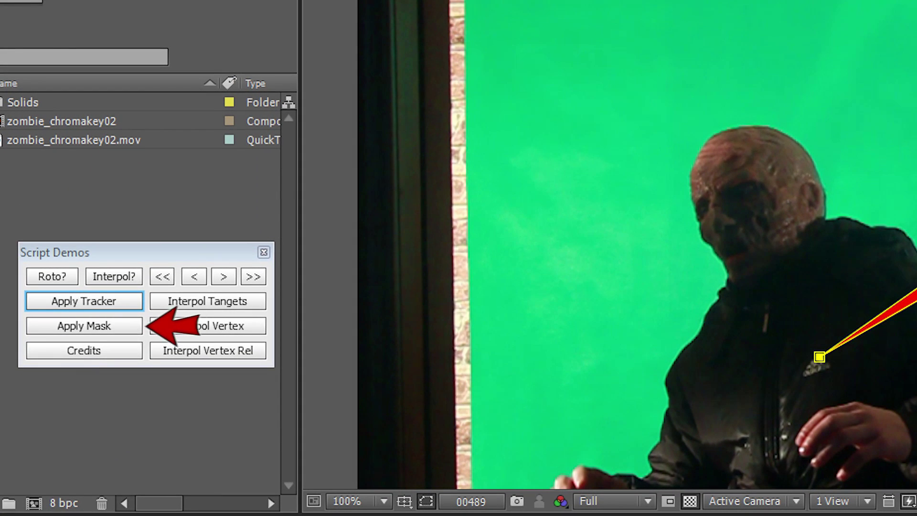
{"action": "left_click", "coordinate": [88, 326]}
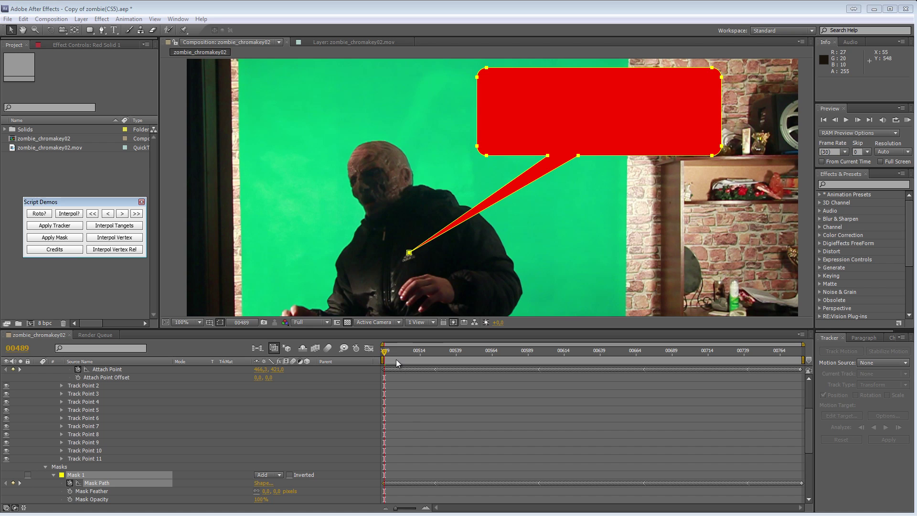
{"action": "left_click_drag", "start_coordinate": [396, 363], "coordinate": [716, 346]}
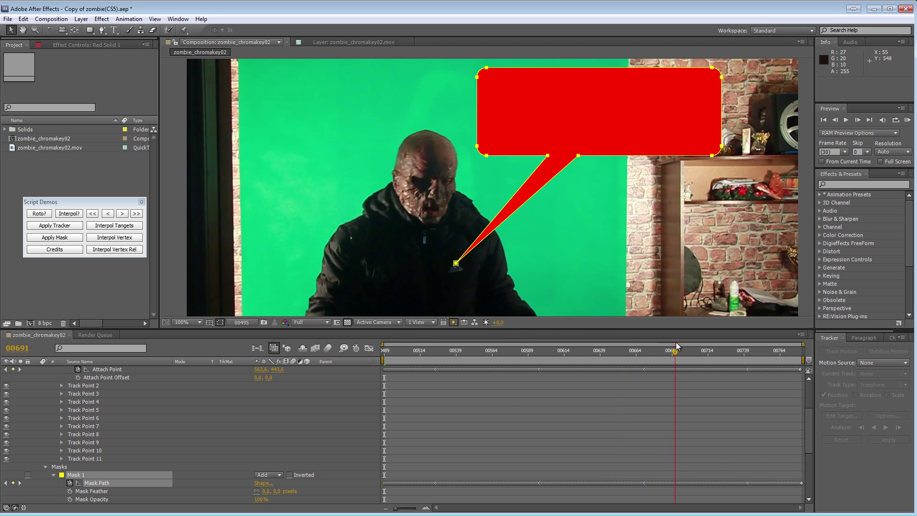
{"action": "mouse_move", "coordinate": [780, 340]}
{"action": "left_mouse_down"}
{"action": "mouse_move", "coordinate": [807, 336]}
{"action": "mouse_move", "coordinate": [735, 343]}
{"action": "left_mouse_up"}
{"action": "left_click_drag", "start_coordinate": [676, 346], "coordinate": [570, 358]}
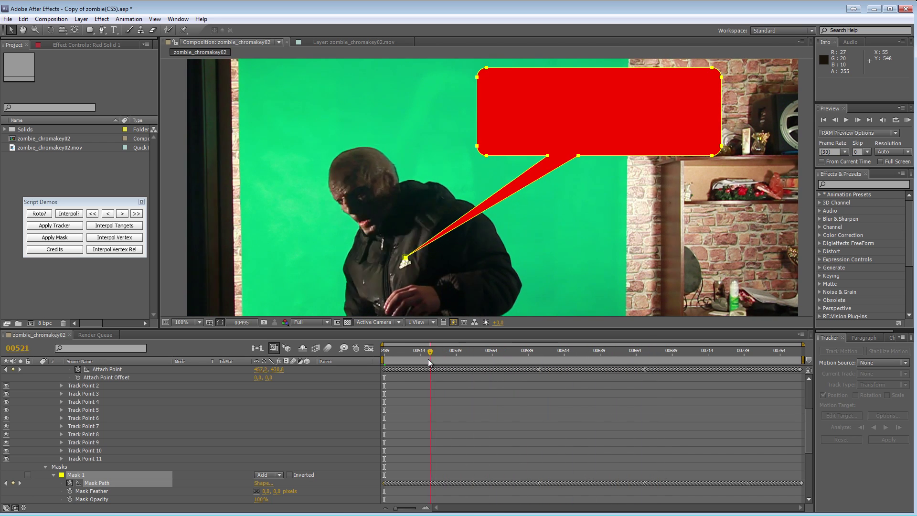
{"action": "left_click_drag", "start_coordinate": [509, 362], "coordinate": [632, 367]}
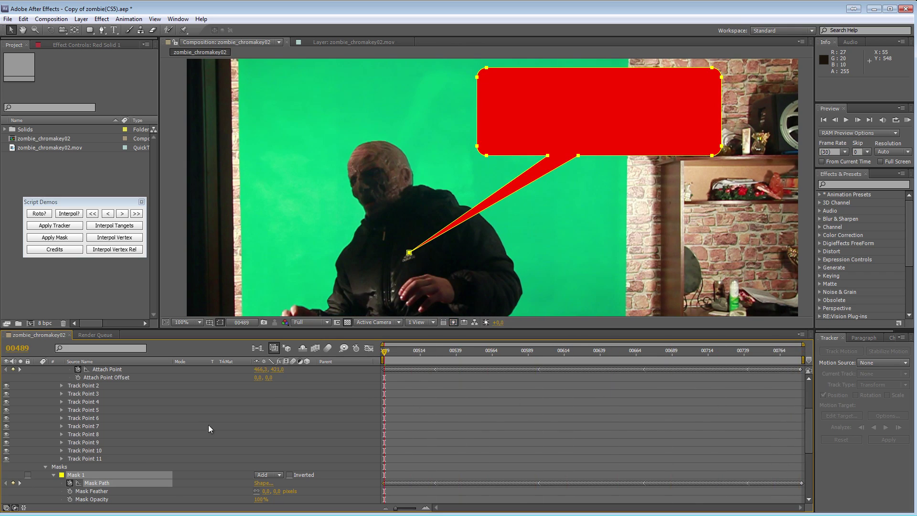
{"action": "scroll", "coordinate": [180, 458], "scroll_direction": "up", "scroll_amount": 3}
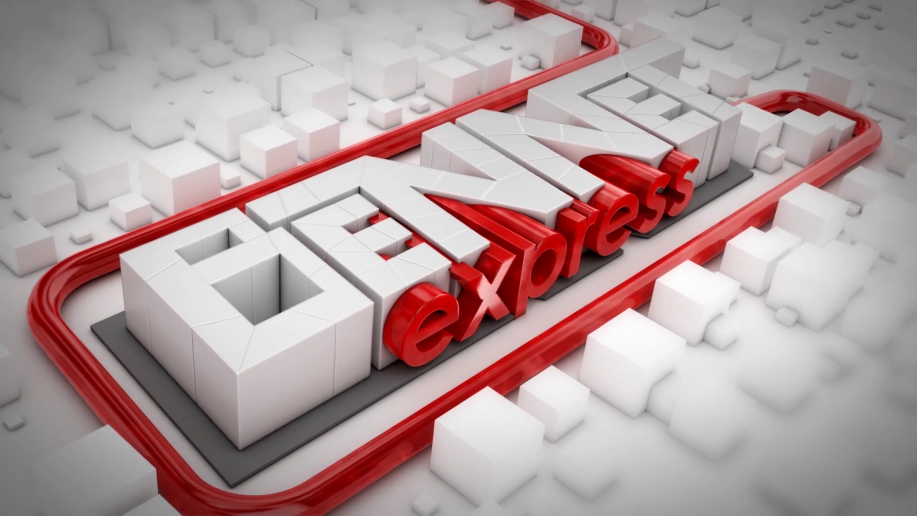